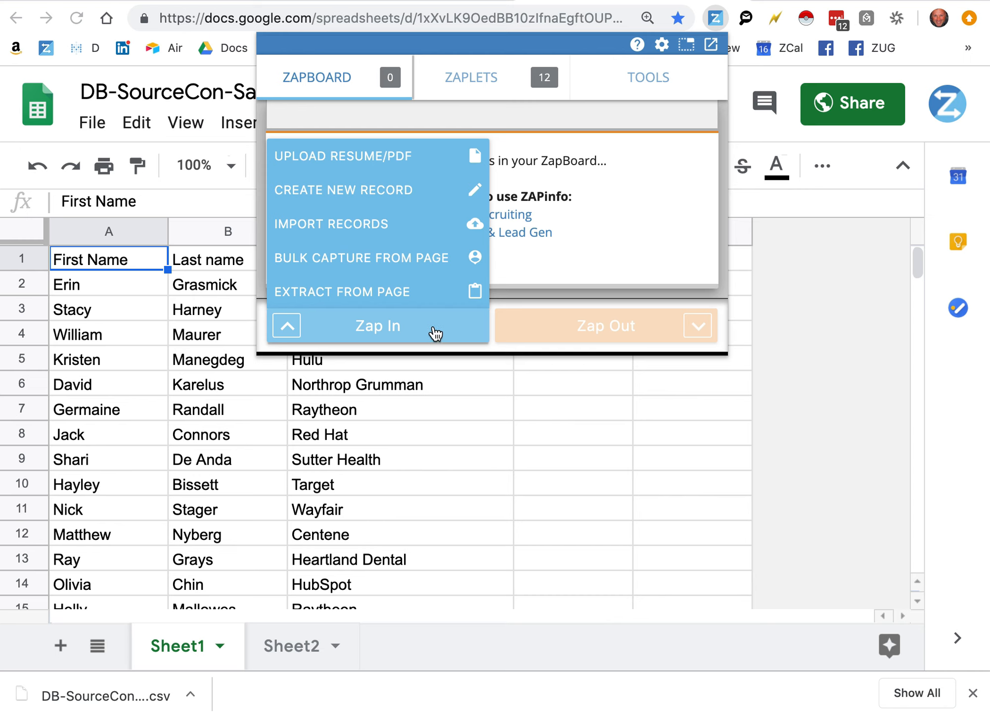
{"action": "left_click", "coordinate": [419, 233]}
{"action": "left_click_drag", "start_coordinate": [405, 5], "coordinate": [432, 20]}
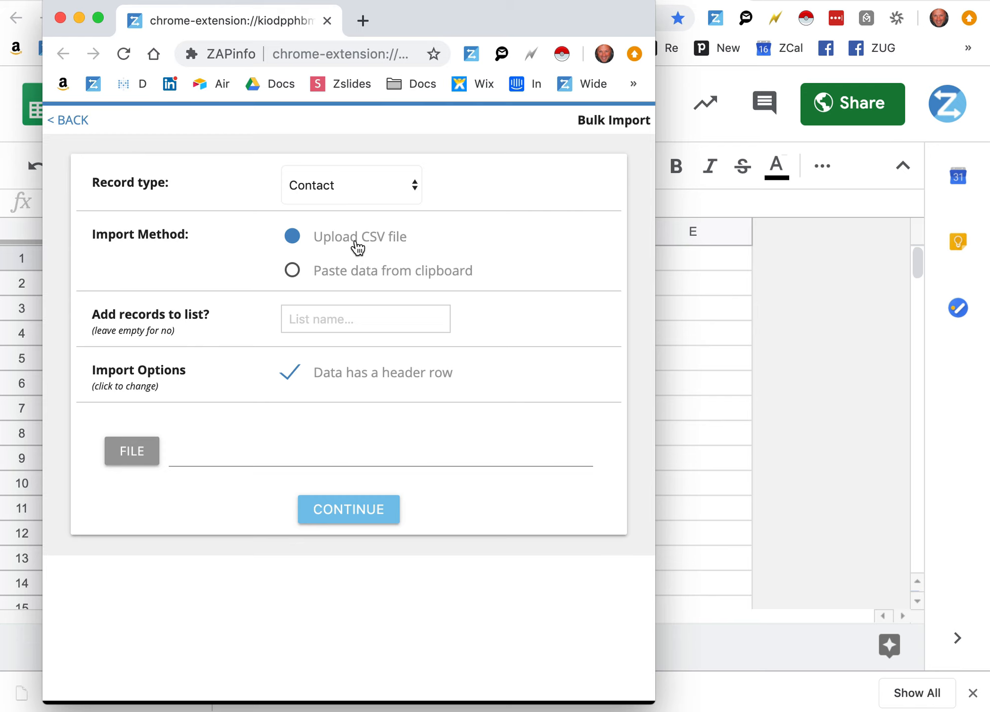
{"action": "left_click", "coordinate": [372, 192]}
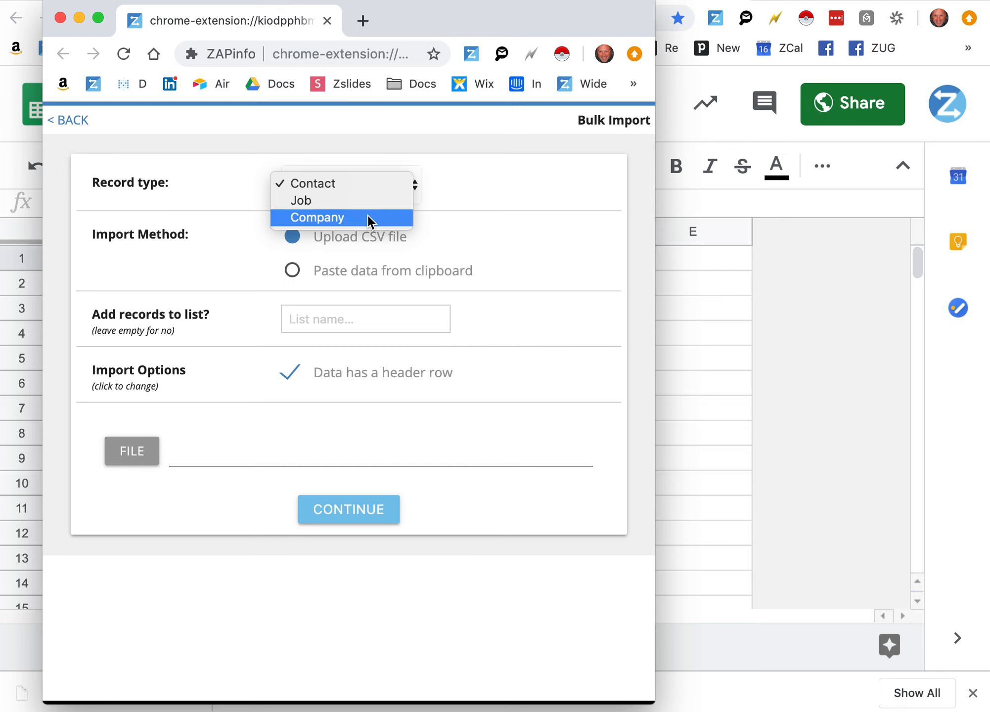
{"action": "left_click", "coordinate": [368, 187]}
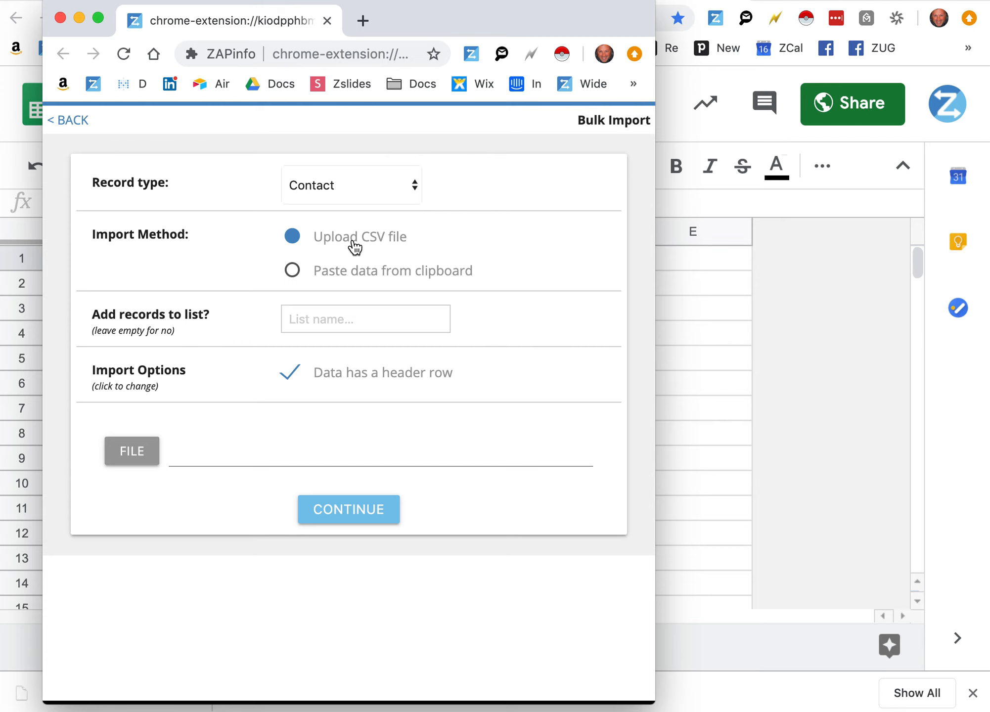
{"action": "left_click", "coordinate": [294, 270]}
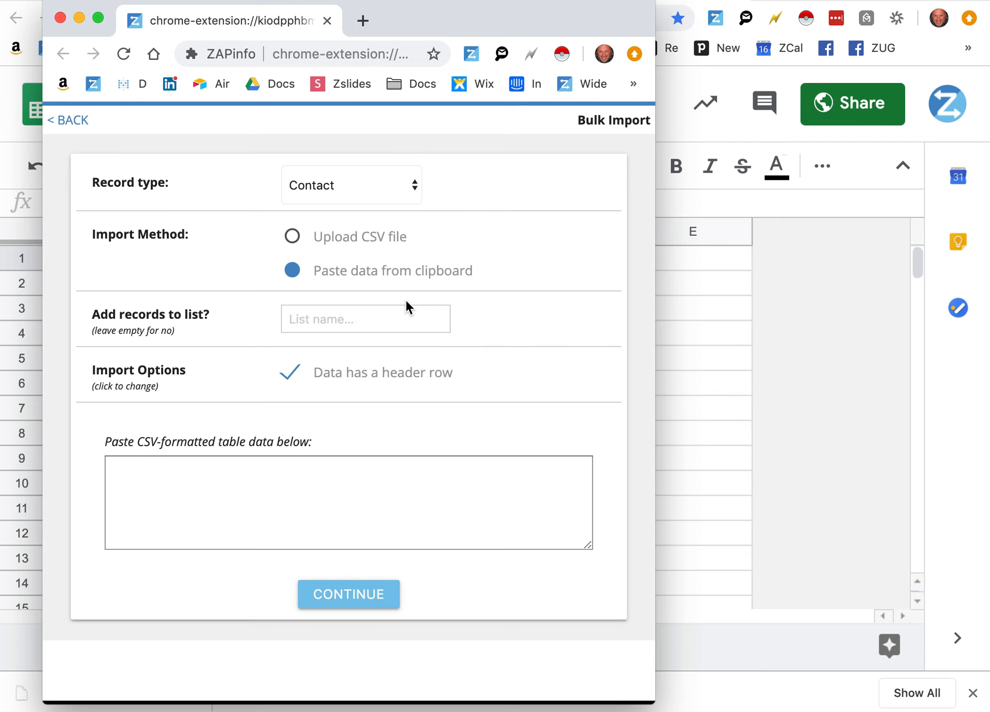
{"action": "left_click", "coordinate": [225, 476]}
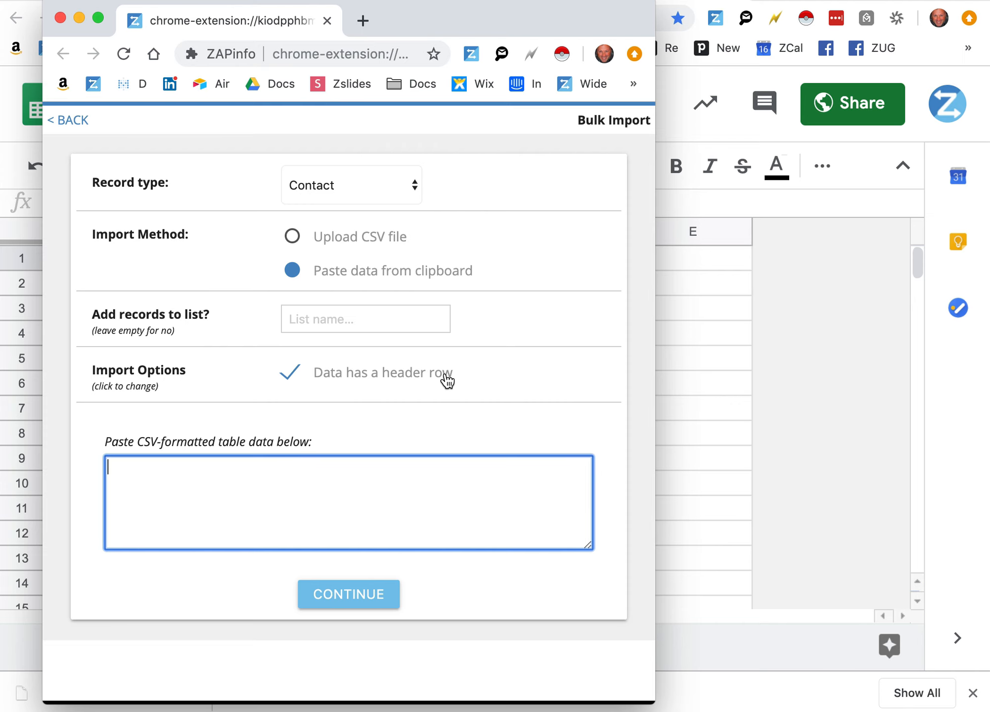
{"action": "left_click", "coordinate": [835, 349]}
Select the contact table in cells A1:C15, including the header row
{"action": "left_click_drag", "start_coordinate": [130, 262], "coordinate": [343, 537]}
{"action": "scroll", "coordinate": [348, 485], "scroll_direction": "up", "scroll_amount": 3}
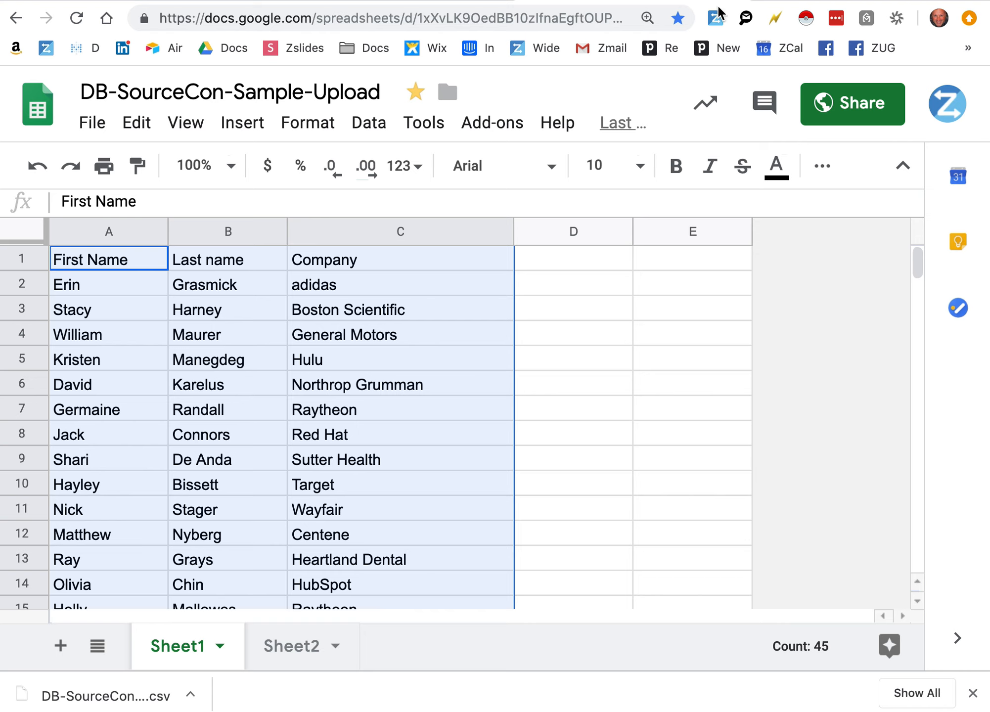
{"action": "left_click", "coordinate": [717, 18]}
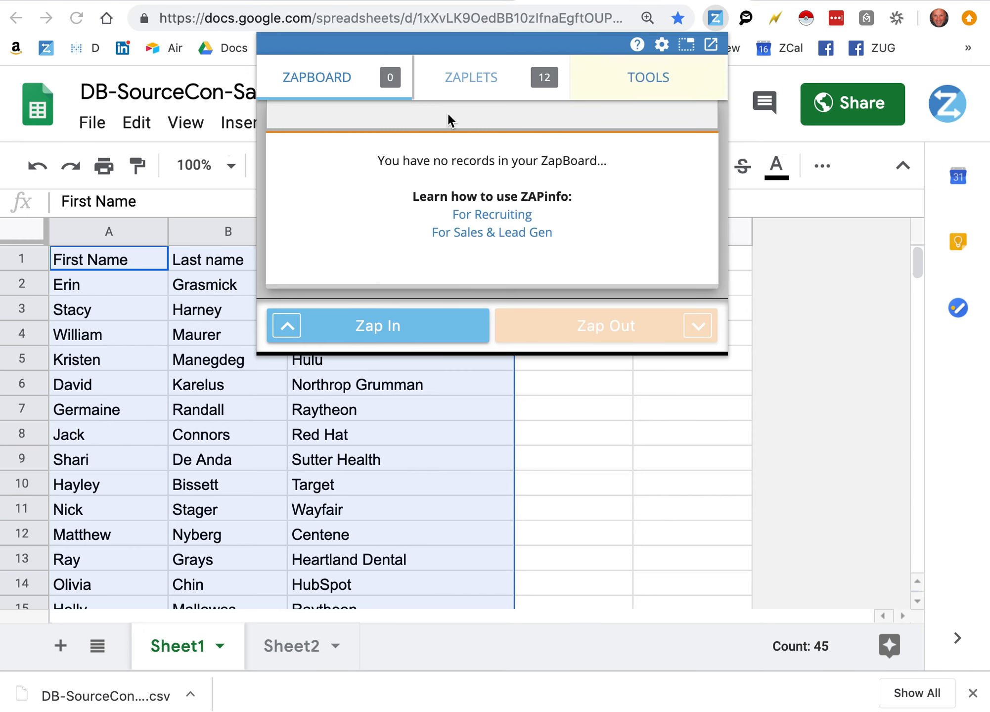
{"action": "mouse_move", "coordinate": [339, 328]}
{"action": "left_click", "coordinate": [351, 223]}
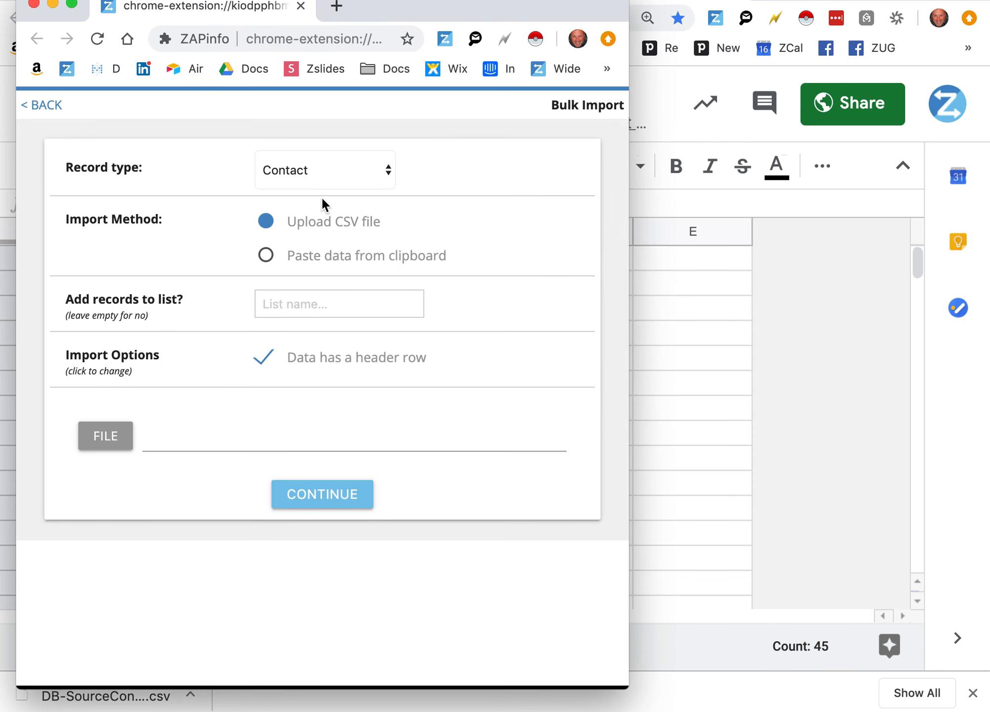
{"action": "left_click", "coordinate": [295, 256]}
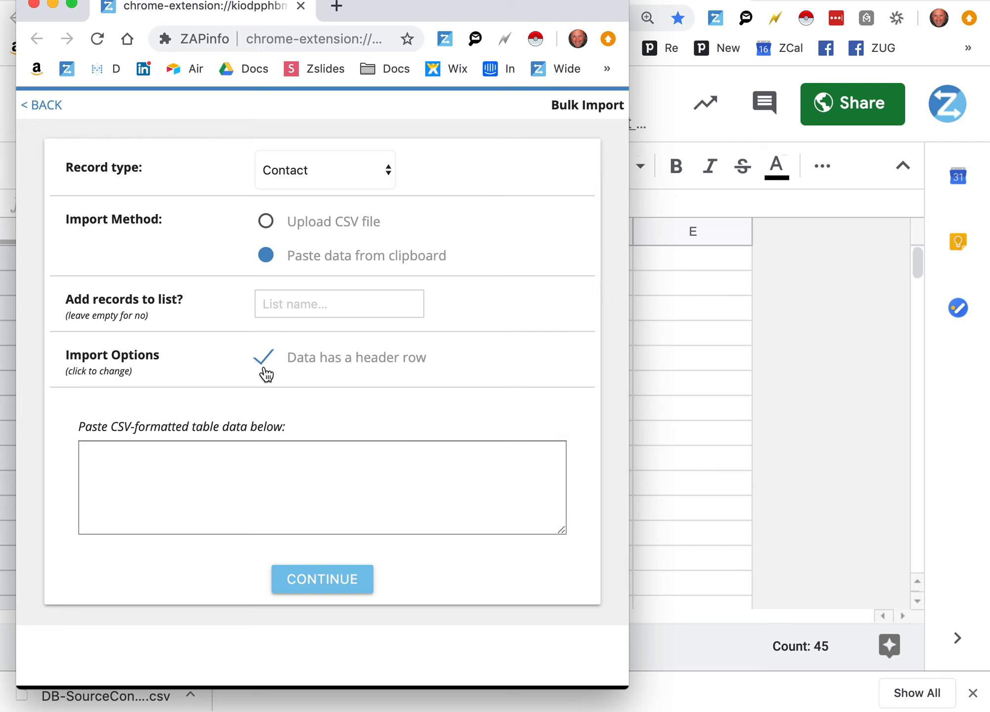
{"action": "left_click", "coordinate": [234, 478]}
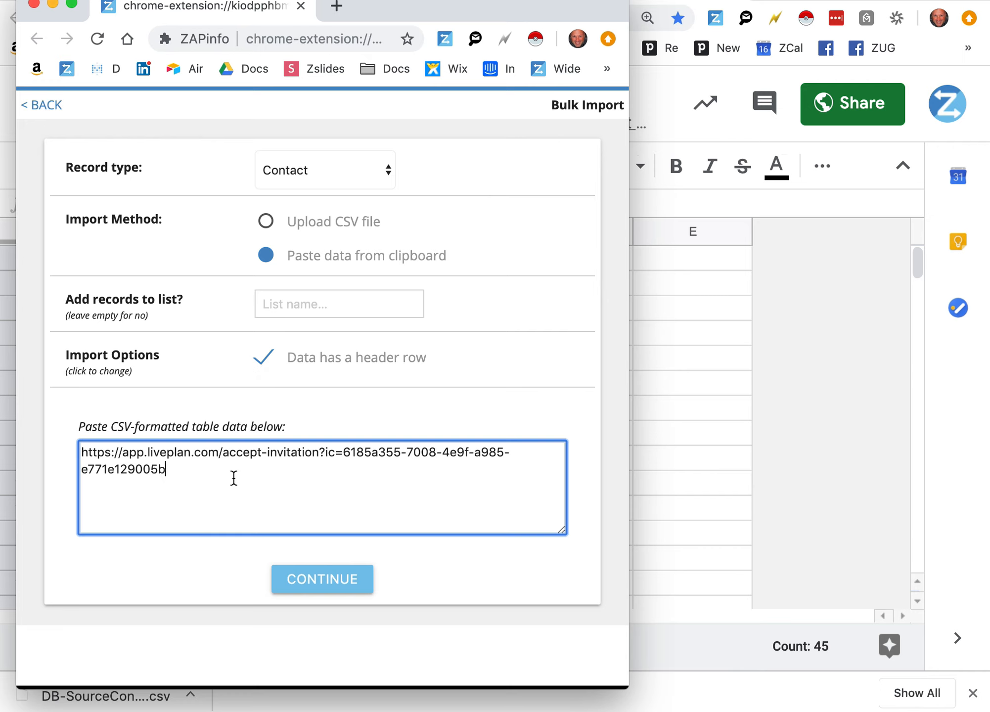
{"action": "key", "text": "super+a"}
{"action": "key", "text": "BackSpace"}
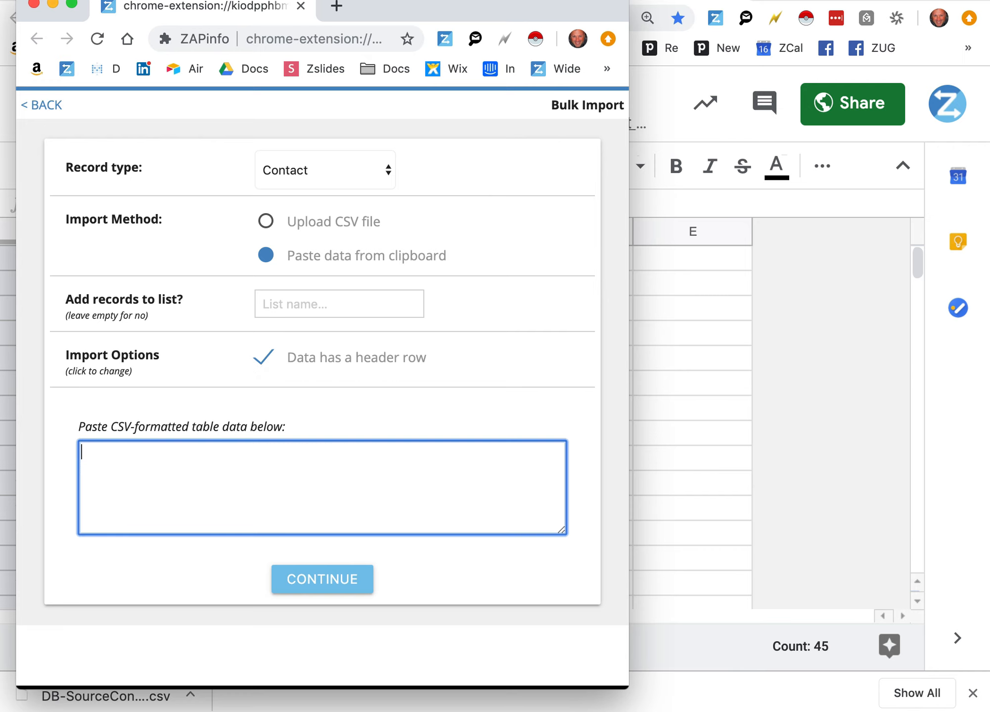
{"action": "left_click", "coordinate": [671, 435]}
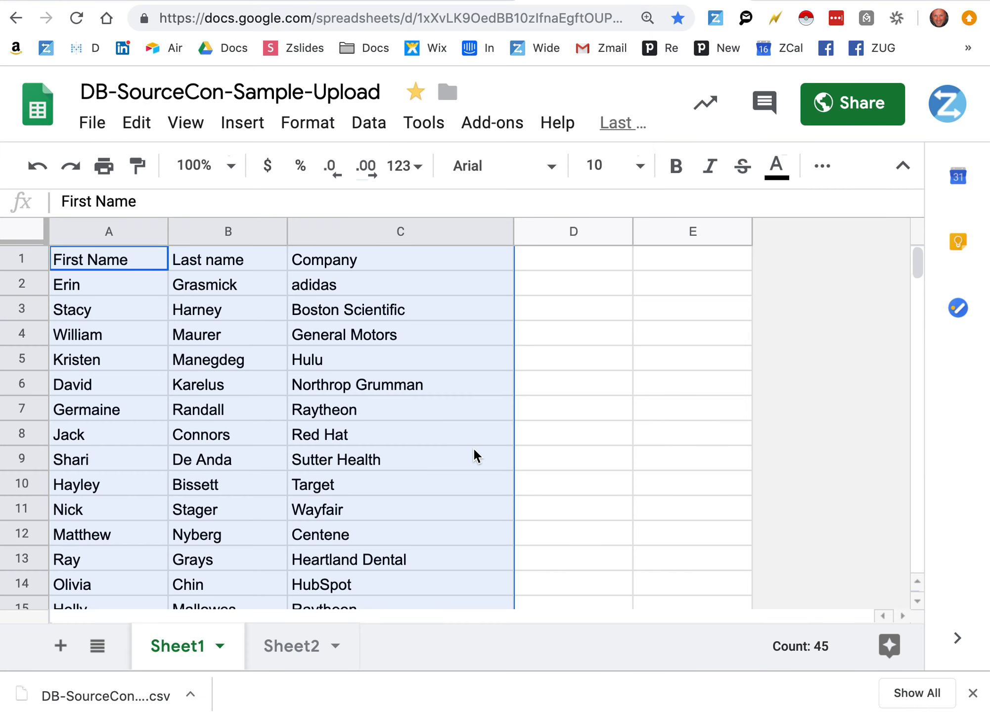
{"action": "left_click", "coordinate": [716, 20]}
{"action": "mouse_move", "coordinate": [365, 339]}
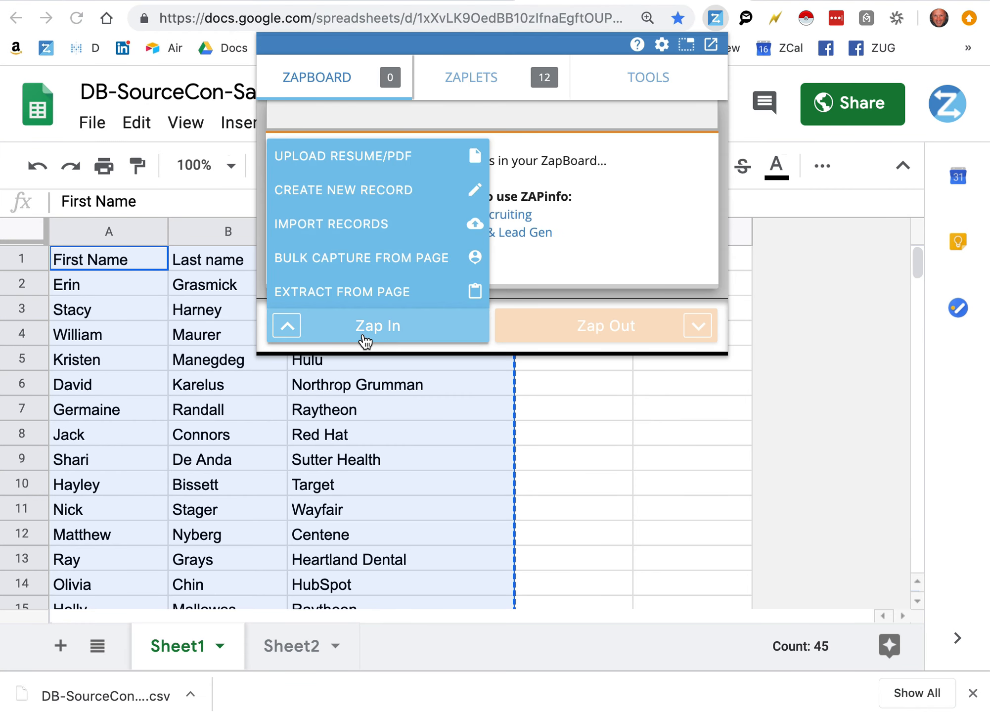
{"action": "left_click", "coordinate": [712, 45]}
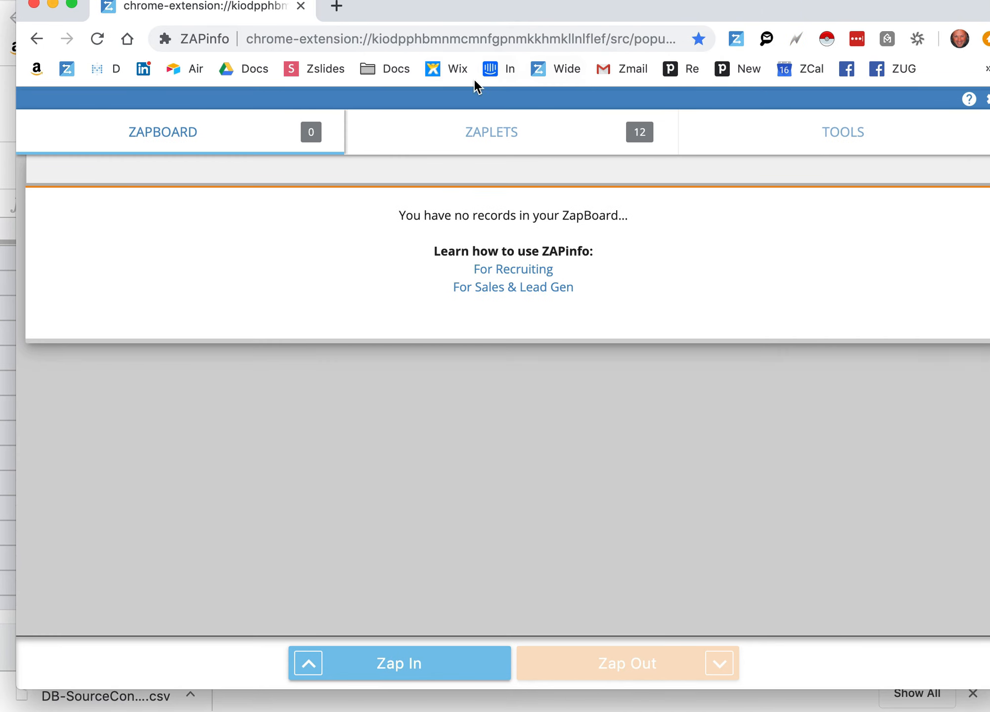
{"action": "mouse_move", "coordinate": [452, 15]}
{"action": "left_mouse_down"}
{"action": "mouse_move", "coordinate": [436, 29]}
{"action": "mouse_move", "coordinate": [443, 38]}
{"action": "left_mouse_up"}
{"action": "left_click", "coordinate": [288, 30]}
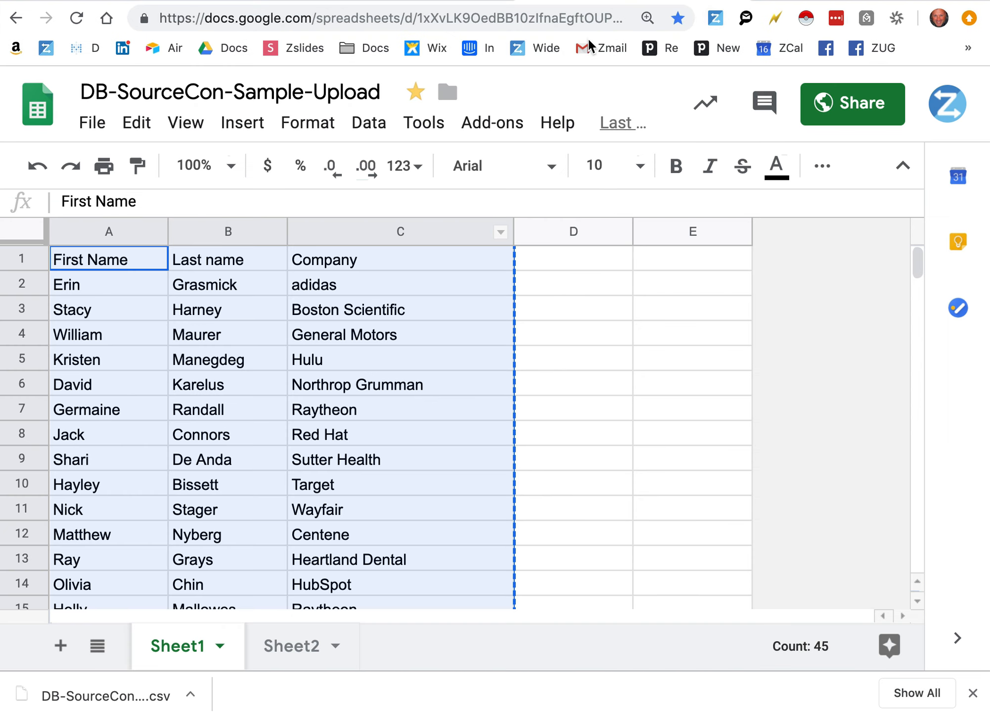
Open the ZAPinfo ZapBoard in its own browser window and start a bulk import of records
{"action": "left_click", "coordinate": [715, 19]}
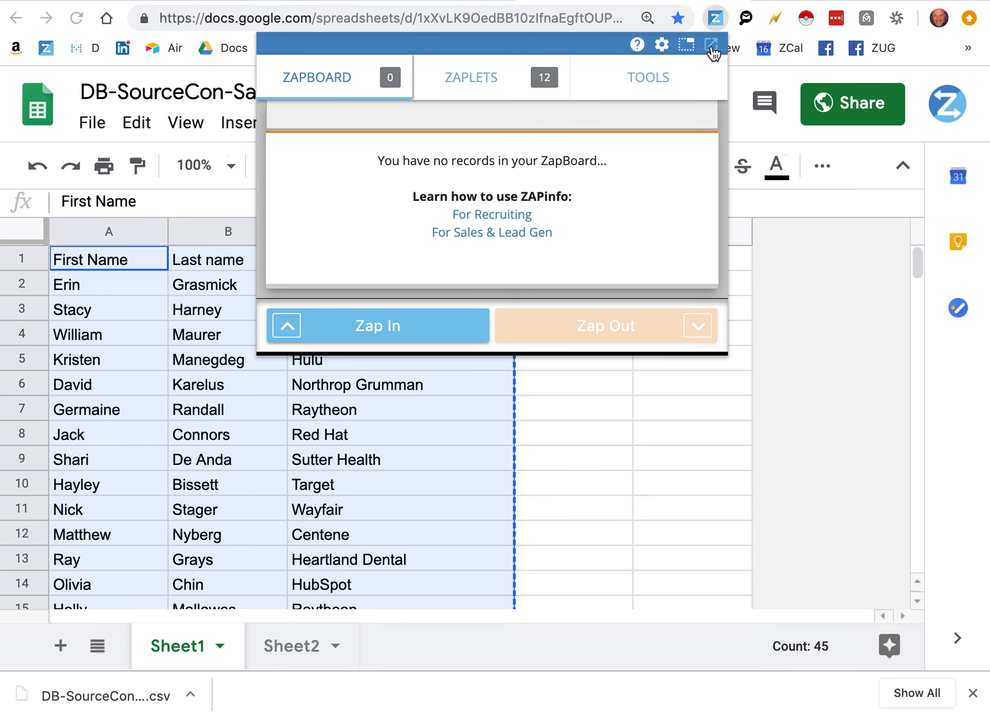
{"action": "left_click", "coordinate": [711, 45]}
{"action": "mouse_move", "coordinate": [568, 20]}
{"action": "left_mouse_down"}
{"action": "mouse_move", "coordinate": [577, 29]}
{"action": "mouse_move", "coordinate": [567, 20]}
{"action": "mouse_move", "coordinate": [810, 1]}
{"action": "mouse_move", "coordinate": [712, 4]}
{"action": "mouse_move", "coordinate": [612, 44]}
{"action": "mouse_move", "coordinate": [570, 22]}
{"action": "left_mouse_up"}
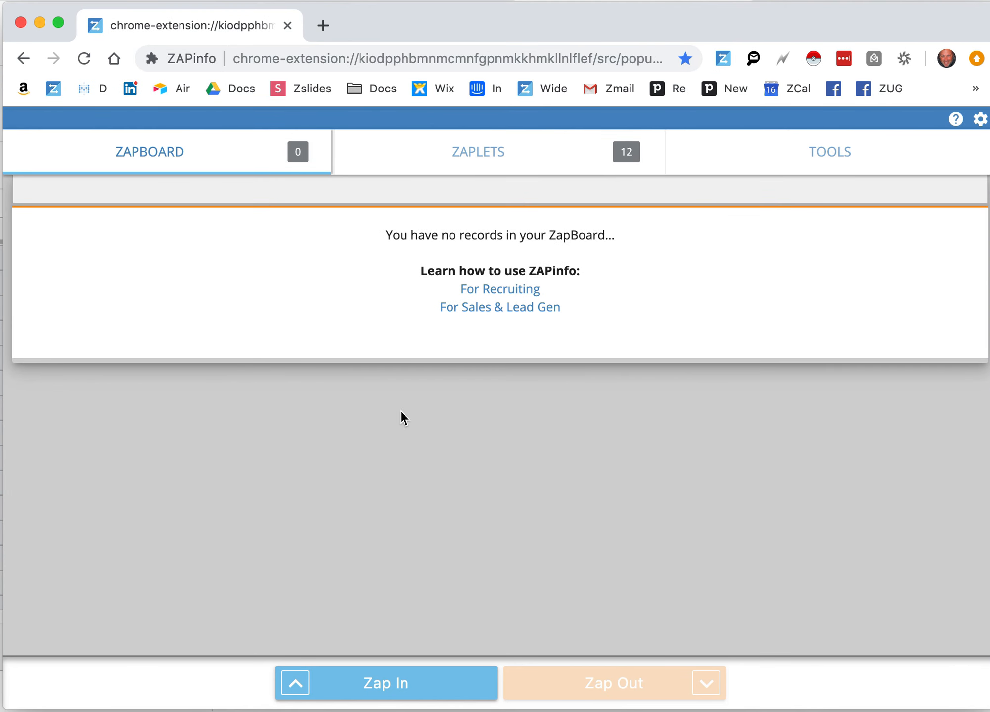
{"action": "left_click", "coordinate": [302, 687]}
{"action": "left_click", "coordinate": [325, 651]}
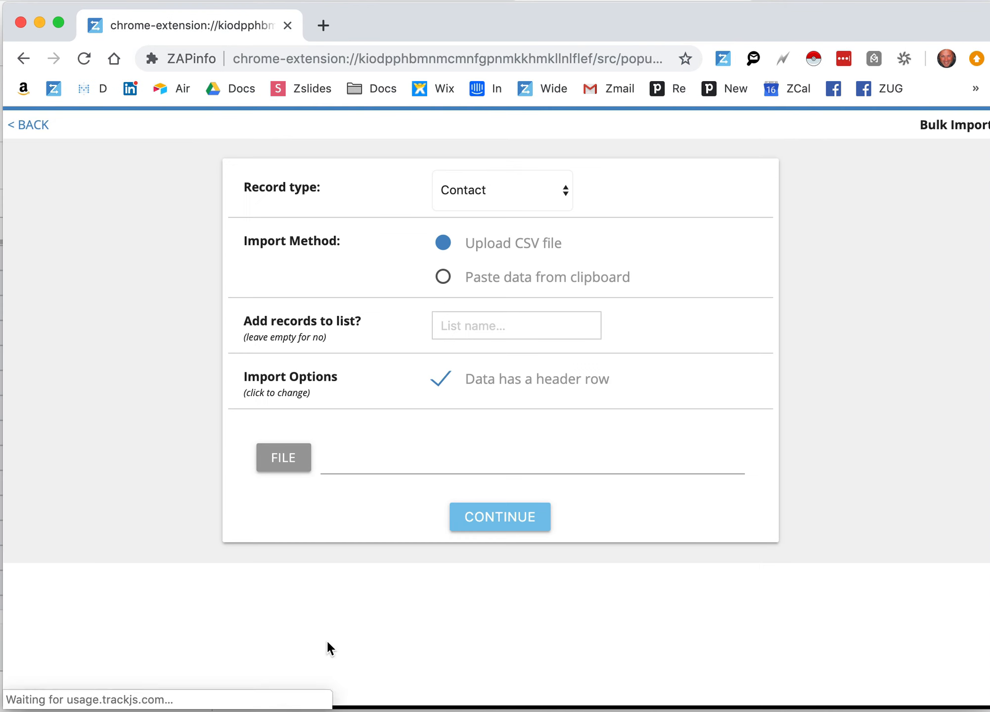
Set the import method to Paste data from clipboard and paste the copied contact table with its header row
{"action": "left_click", "coordinate": [444, 276]}
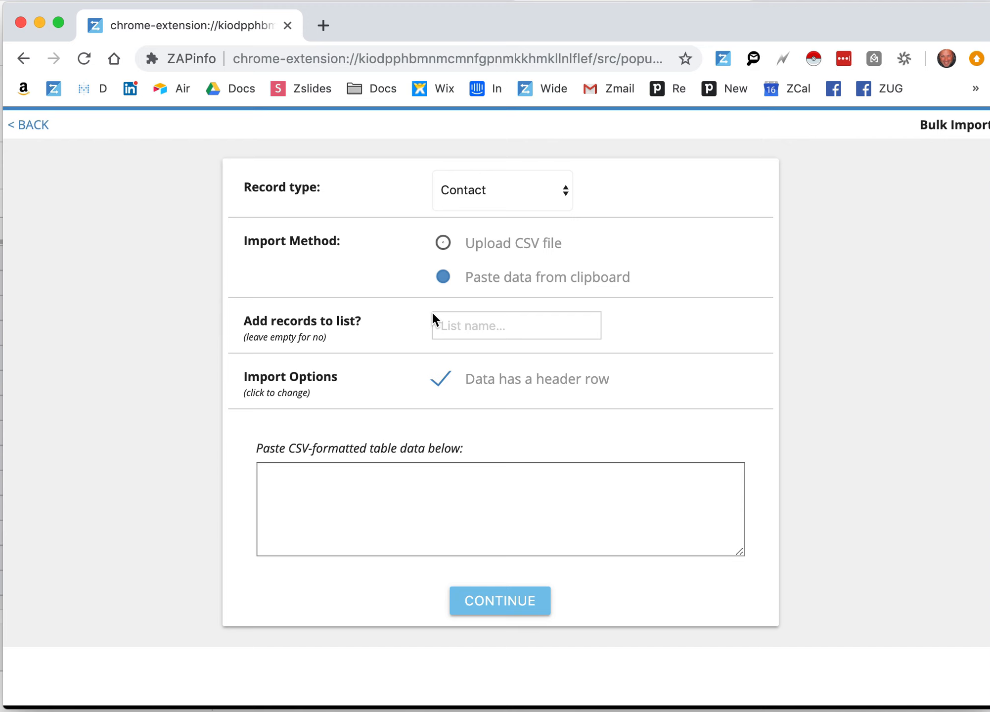
{"action": "left_click", "coordinate": [377, 513]}
{"action": "key", "text": "super+v"}
{"action": "scroll", "coordinate": [396, 510], "scroll_direction": "up", "scroll_amount": 10}
{"action": "left_click_drag", "start_coordinate": [505, 471], "coordinate": [259, 471]}
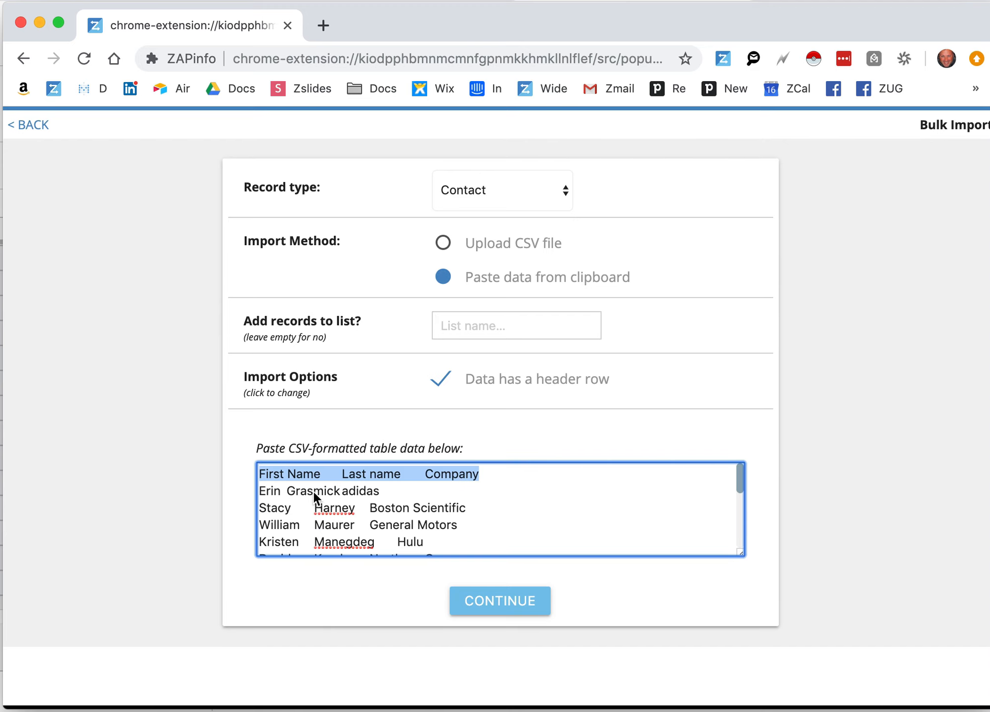
Add the imported records to a list named Recruiters and continue to the column mapping
{"action": "left_click", "coordinate": [477, 320]}
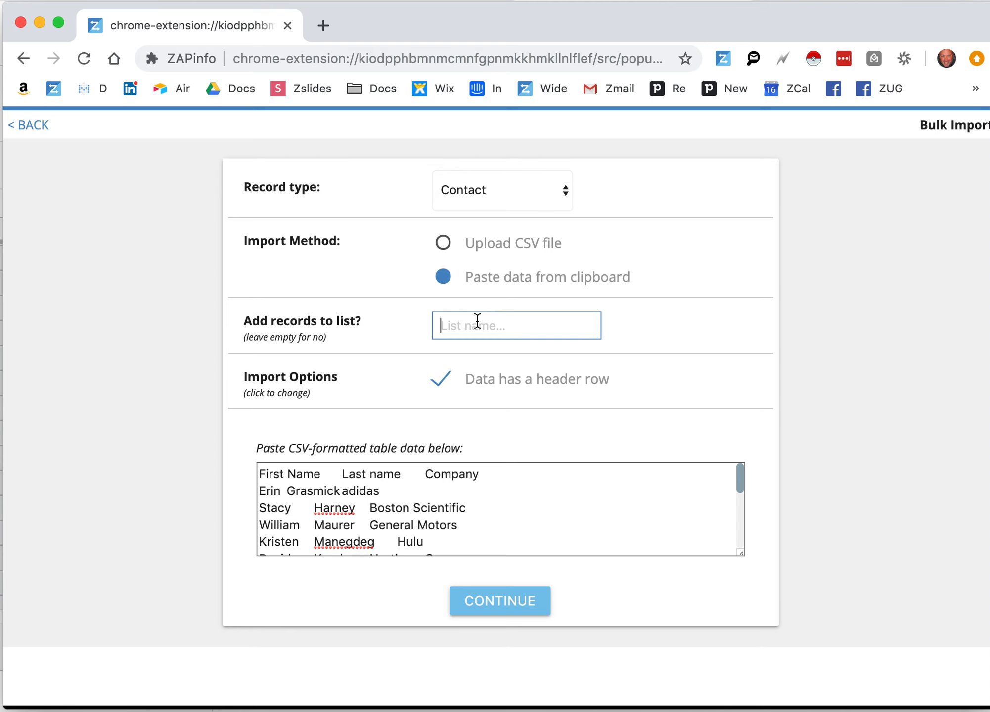
{"action": "type", "text": "Recruiters"}
{"action": "left_click", "coordinate": [517, 602]}
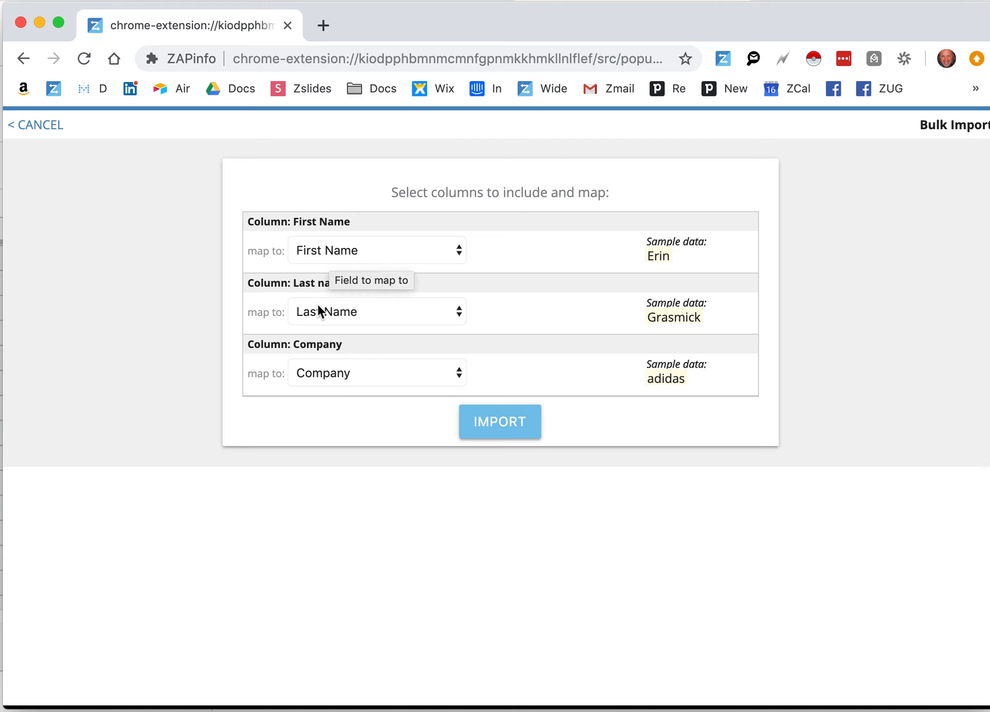
{"action": "left_click", "coordinate": [354, 317]}
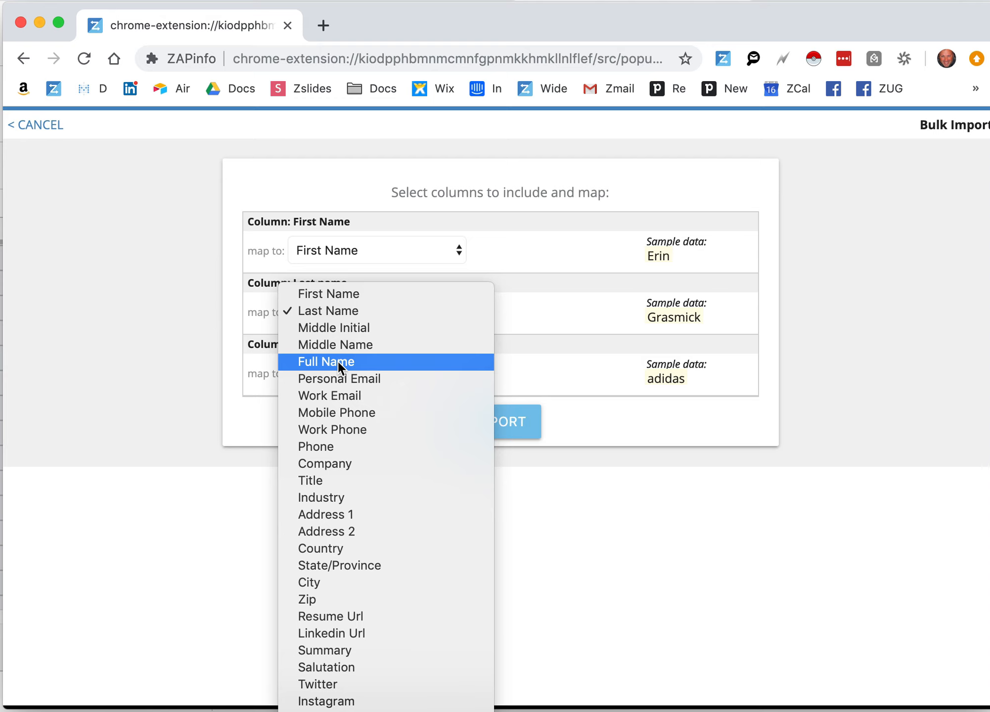
{"action": "scroll", "coordinate": [338, 361], "scroll_direction": "down", "scroll_amount": 5}
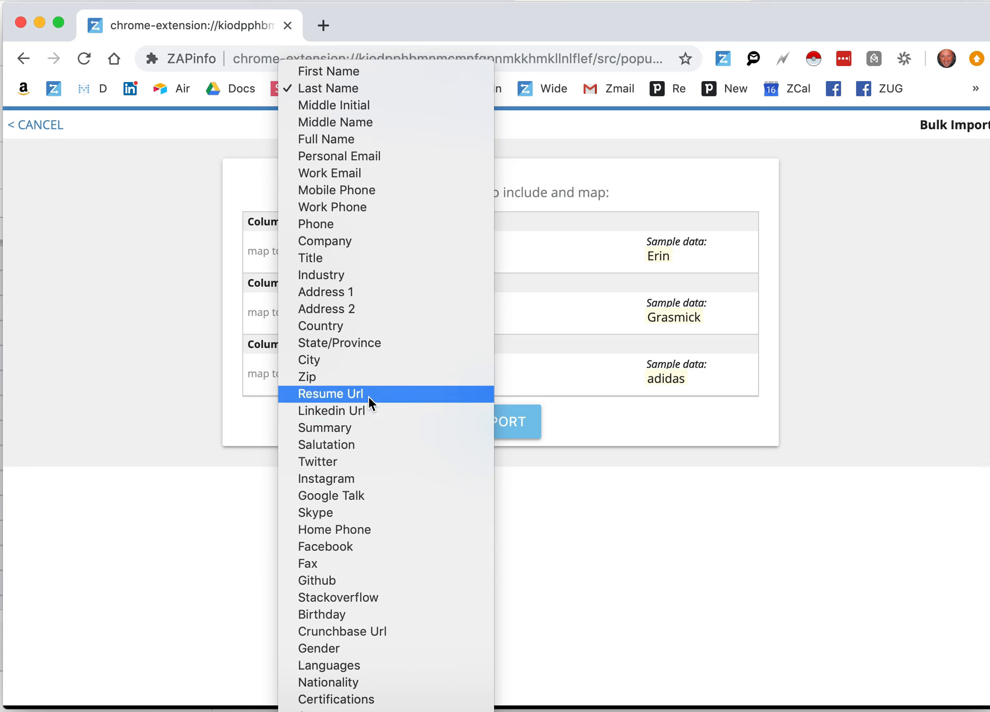
{"action": "left_click", "coordinate": [451, 678]}
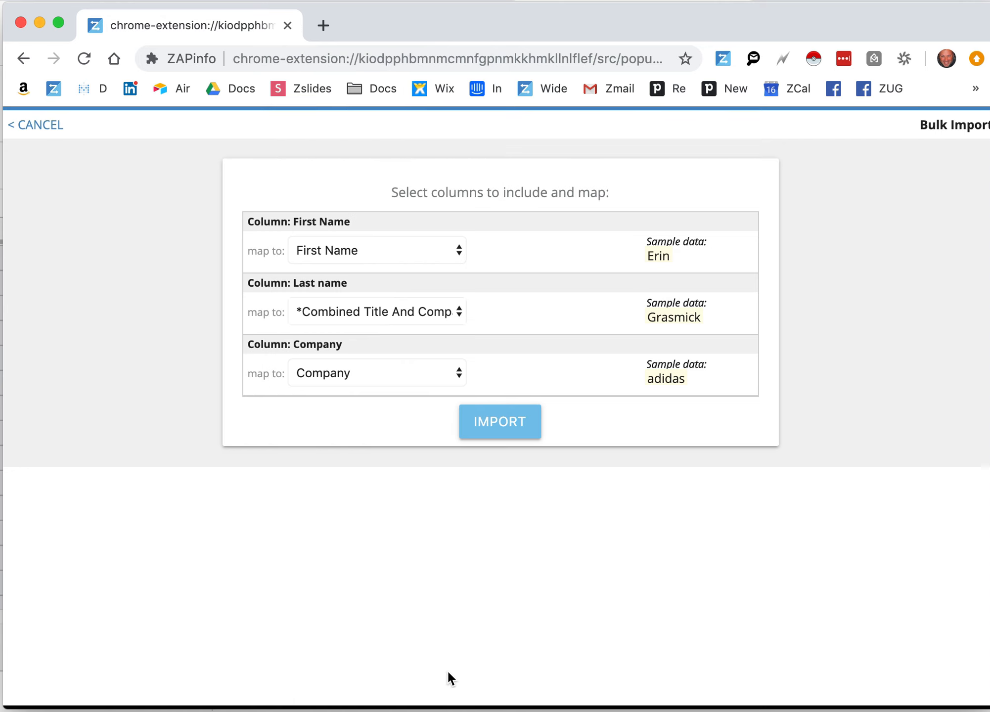
{"action": "left_click", "coordinate": [376, 312]}
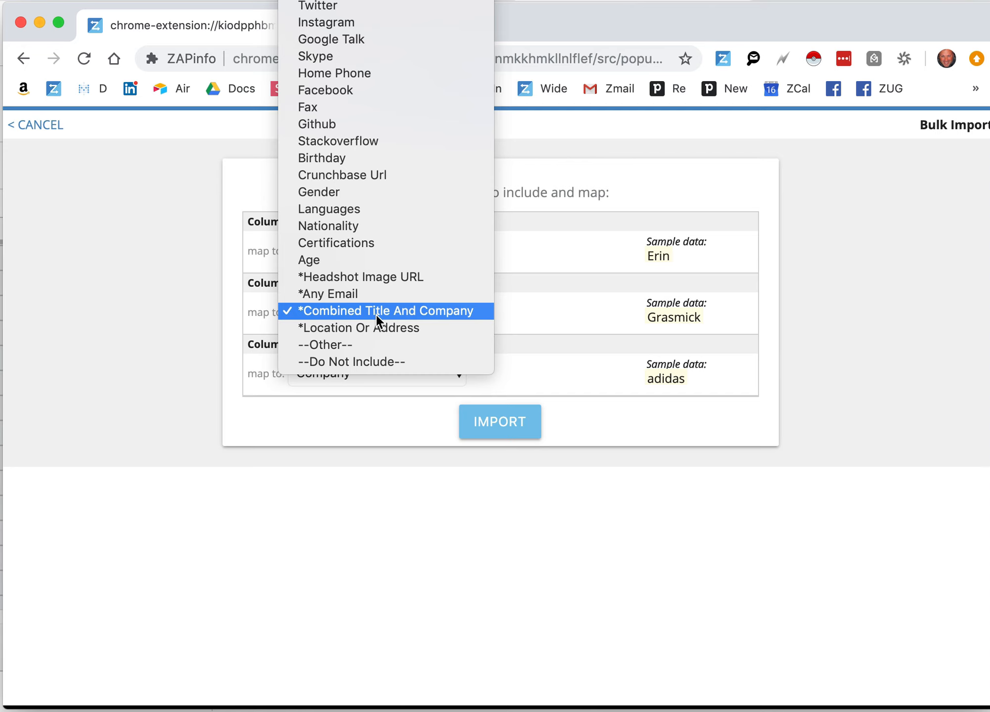
{"action": "scroll", "coordinate": [376, 314], "scroll_direction": "up", "scroll_amount": 5}
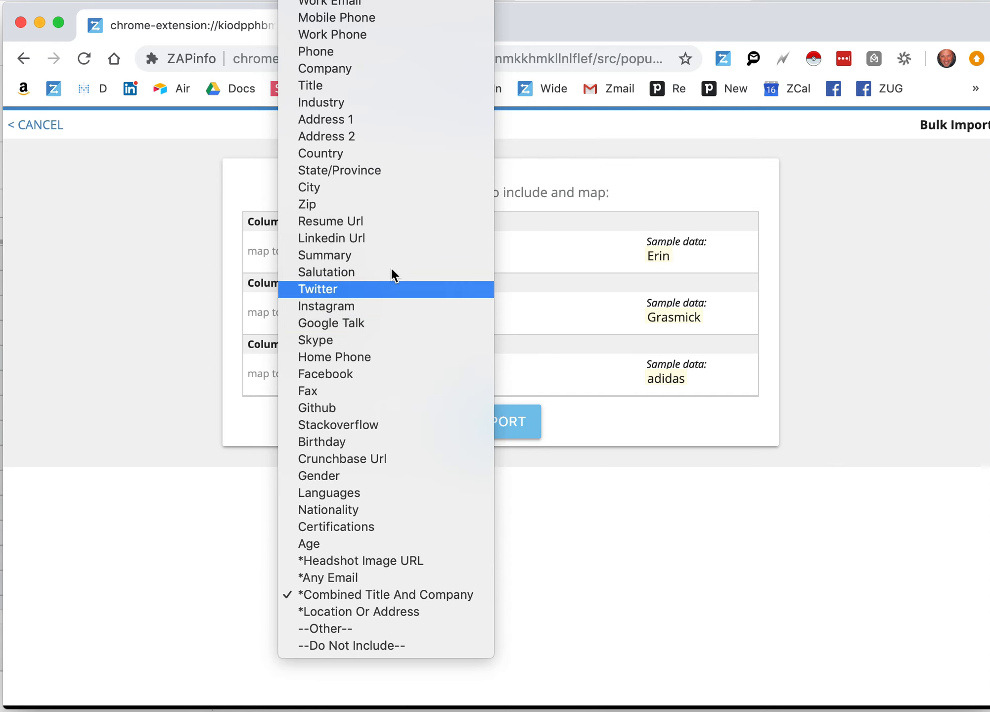
{"action": "left_click", "coordinate": [381, 1]}
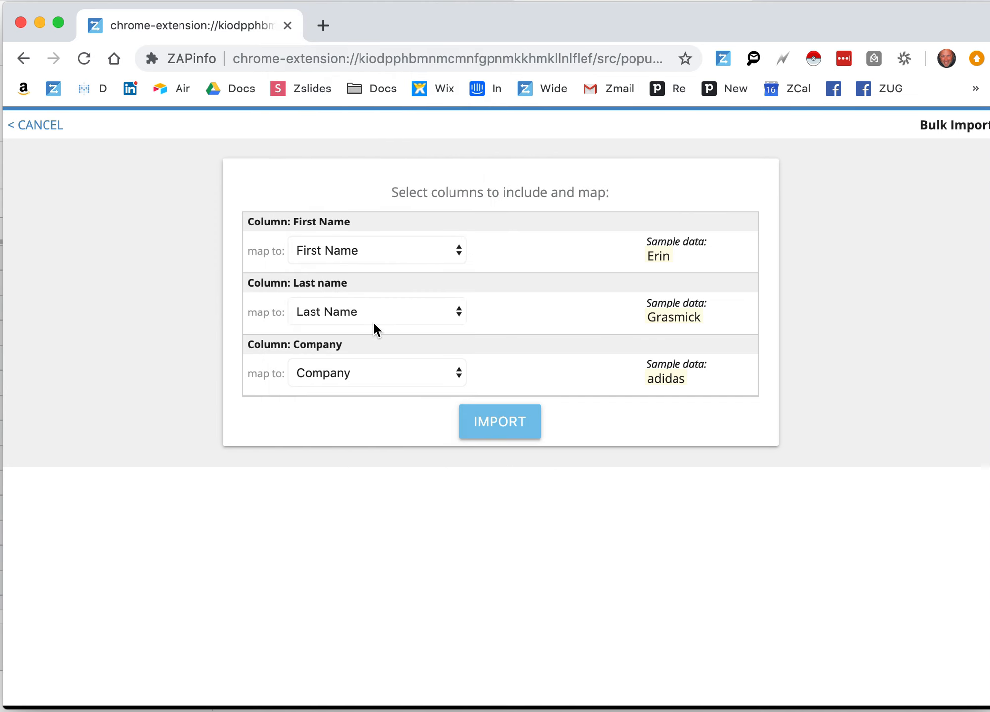
Import the mapped contact records and select the first three of them in the ZapBoard
{"action": "left_click", "coordinate": [504, 428]}
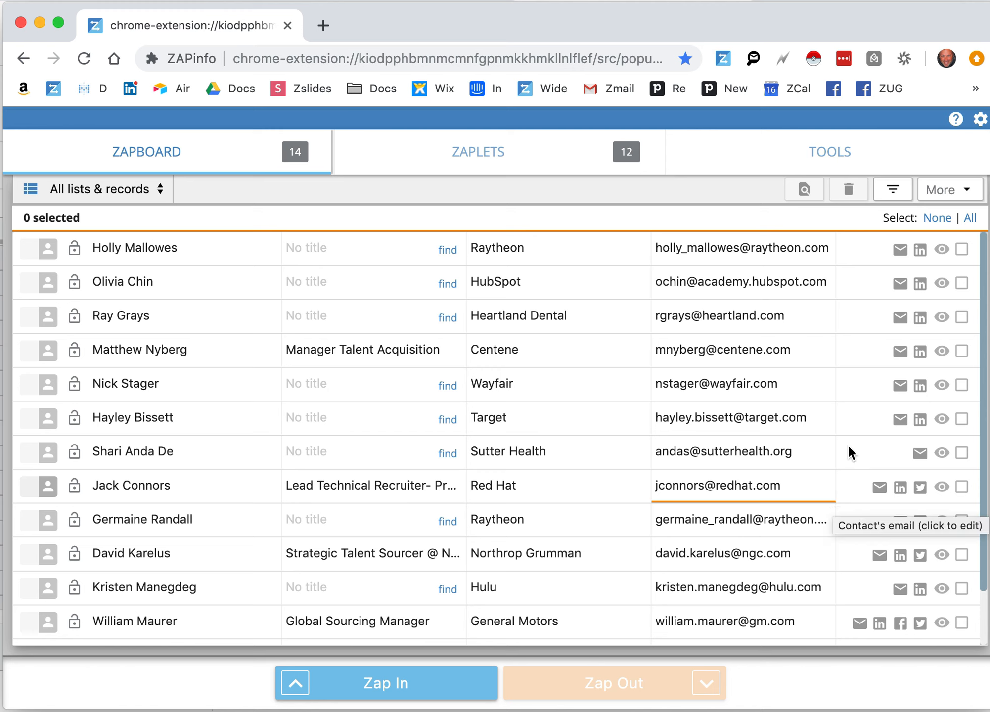
{"action": "left_click", "coordinate": [961, 248]}
{"action": "left_click", "coordinate": [964, 284]}
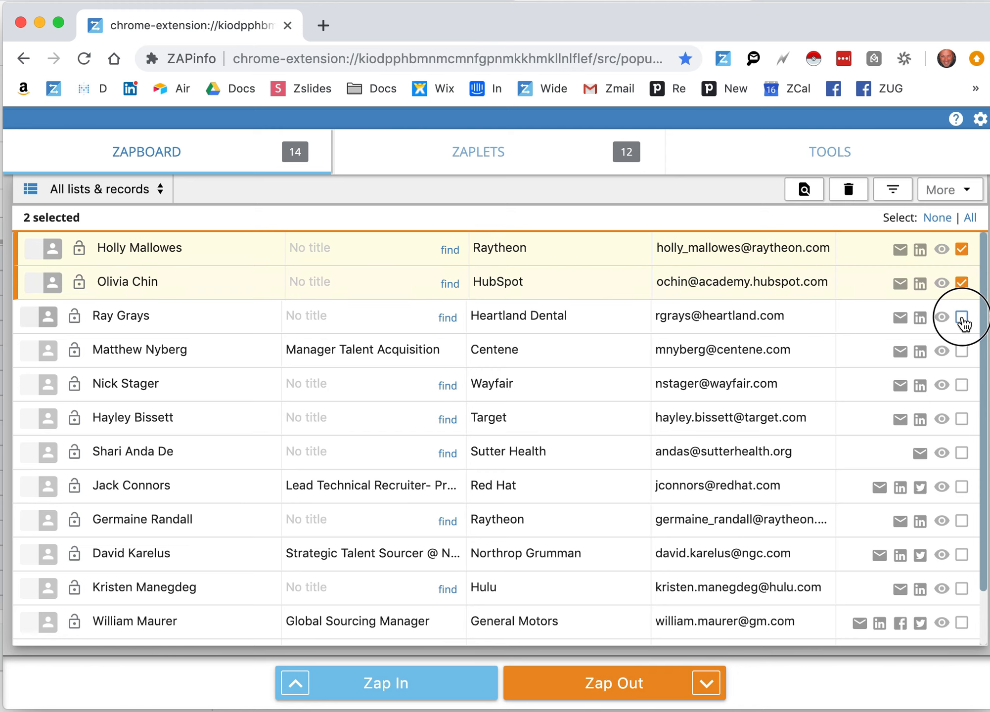
{"action": "left_click", "coordinate": [963, 317]}
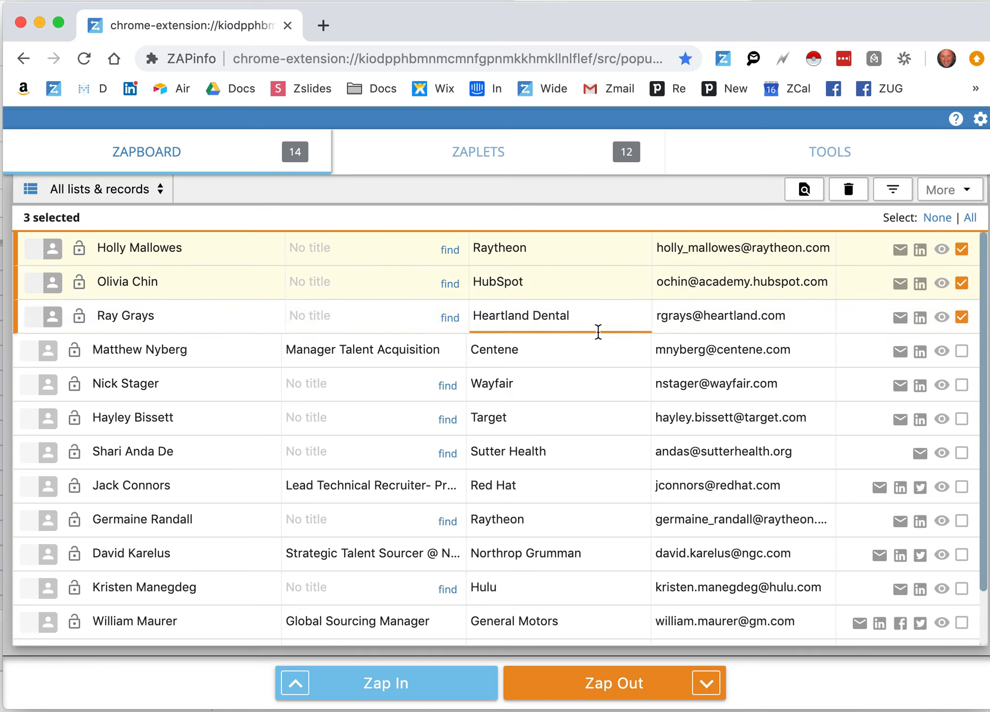
Get the full profiles of the three selected records from their LinkedIn profiles, with a 4-second wait between page loads and record enrichment
{"action": "left_click", "coordinate": [945, 193]}
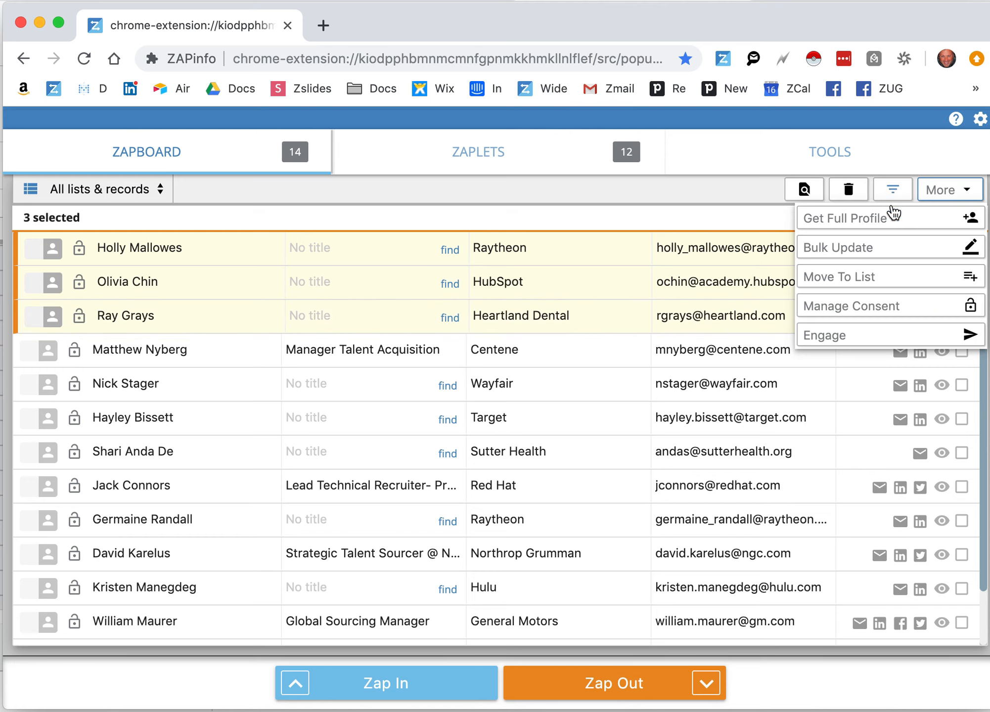
{"action": "left_click", "coordinate": [868, 222]}
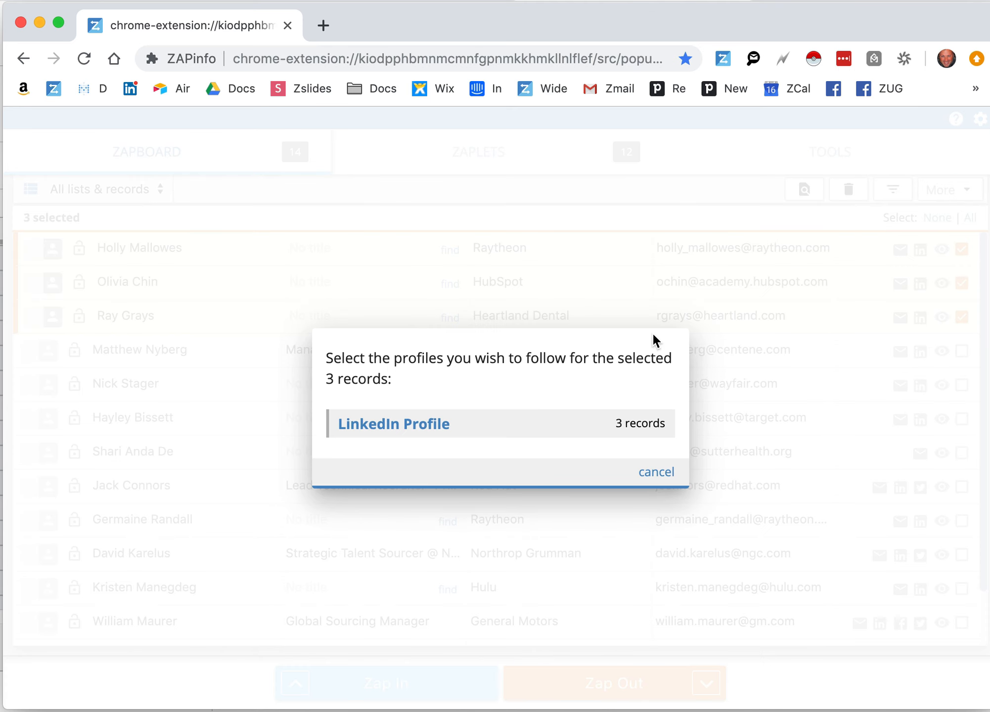
{"action": "left_click", "coordinate": [436, 429]}
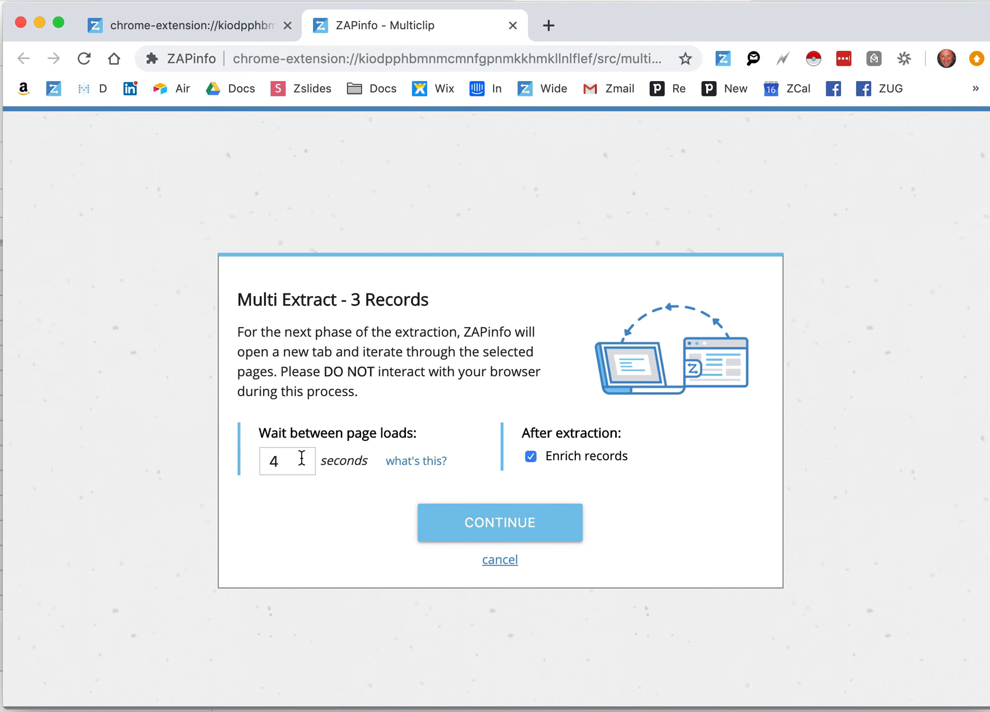
{"action": "left_click", "coordinate": [495, 516]}
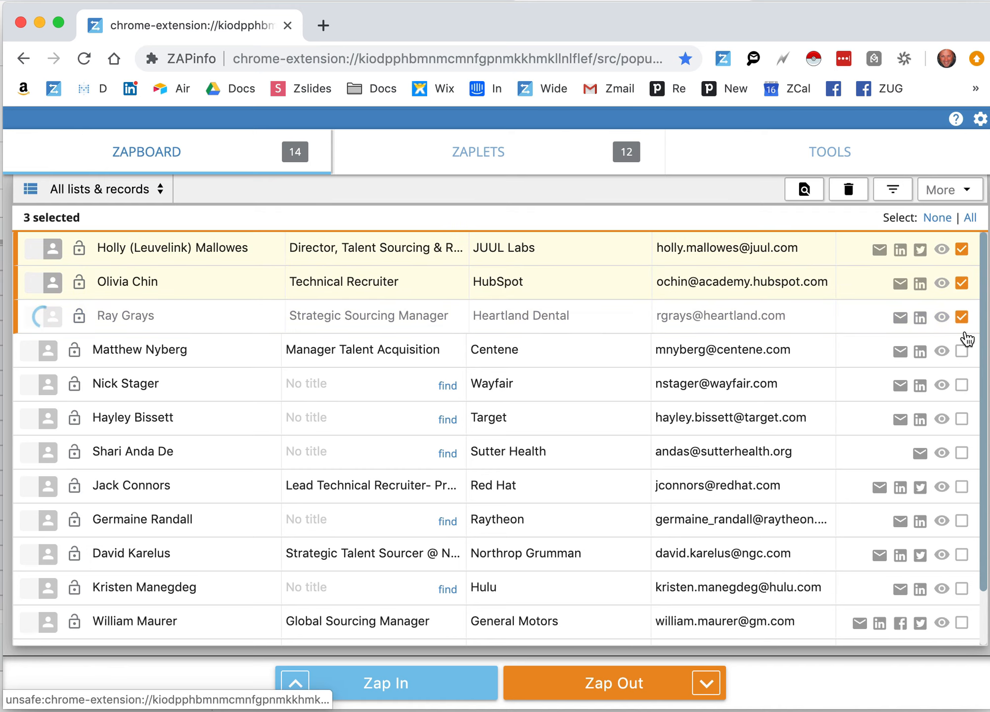
Load the DB-SourceCon...ad - Sheet1.csv file from Downloads into a contact import up to the column mapping, and cancel the import
{"action": "mouse_move", "coordinate": [404, 683]}
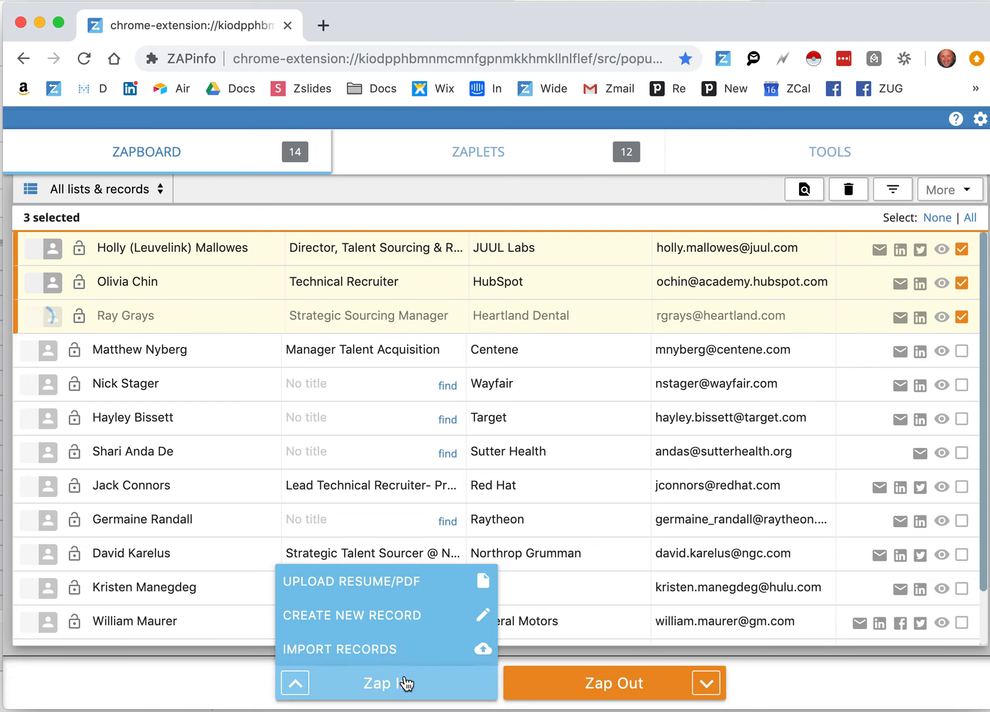
{"action": "left_click", "coordinate": [361, 650]}
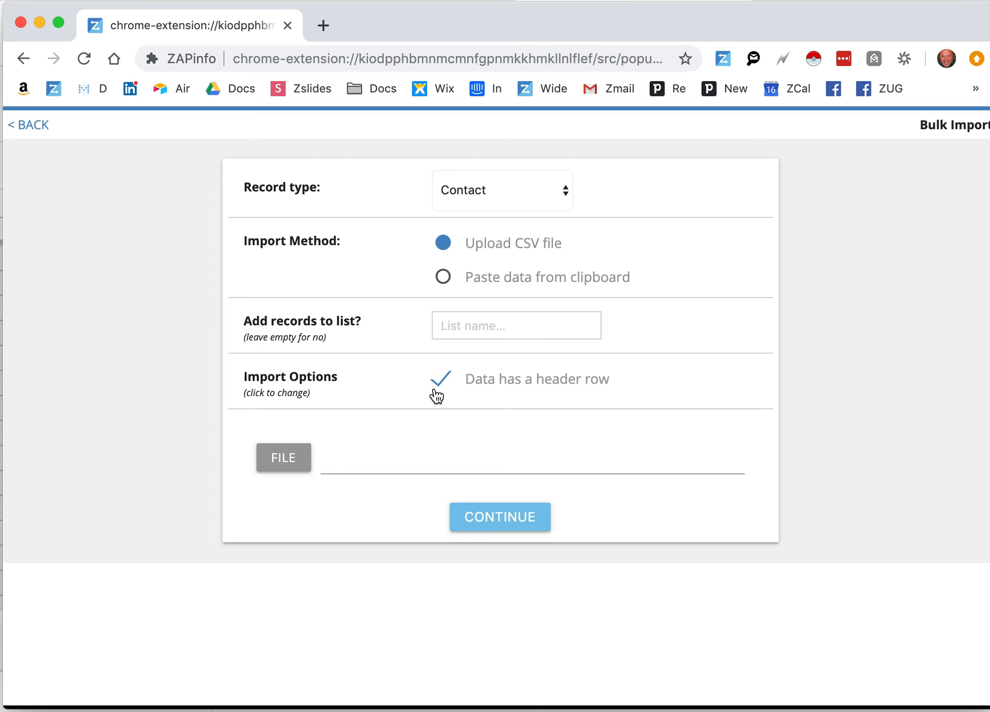
{"action": "left_click", "coordinate": [286, 461]}
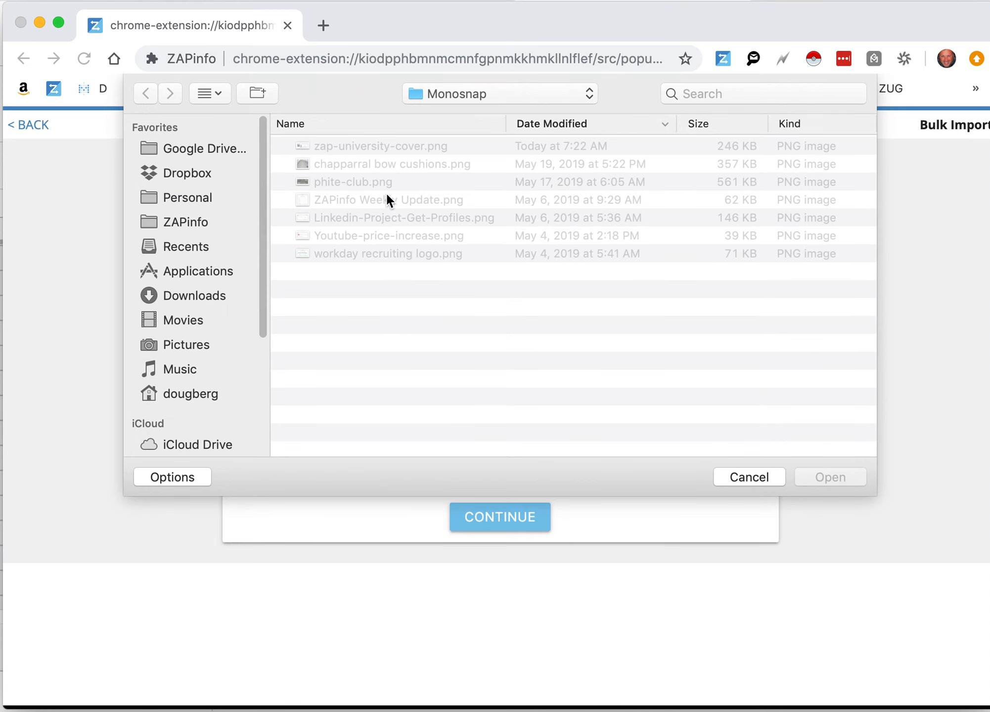
{"action": "left_click", "coordinate": [166, 295]}
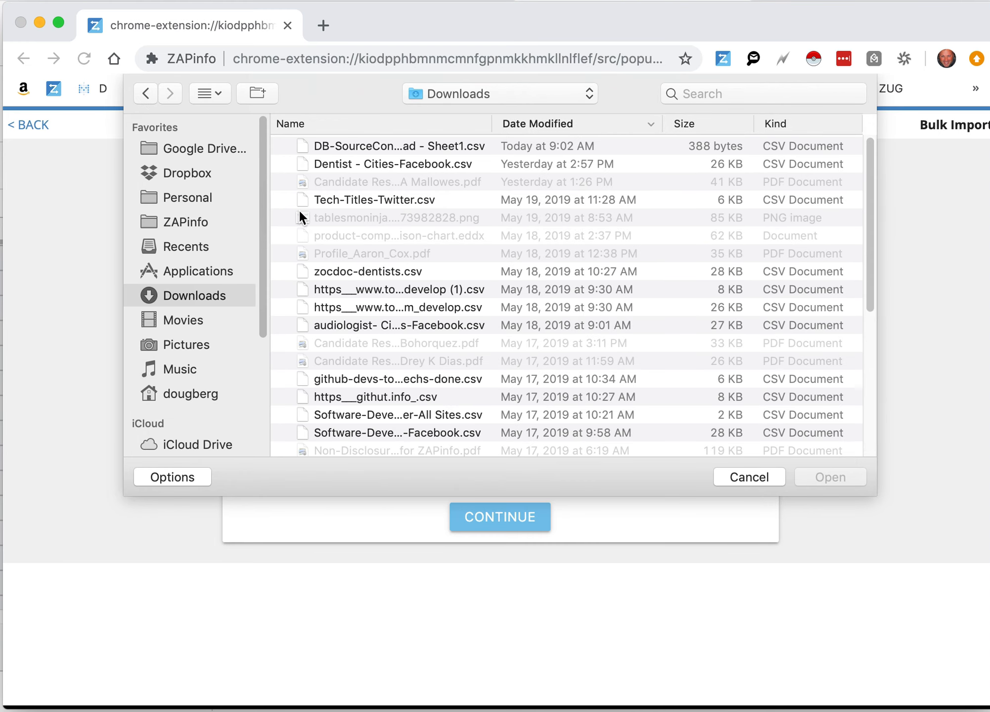
{"action": "left_click", "coordinate": [335, 150]}
{"action": "left_click", "coordinate": [840, 469]}
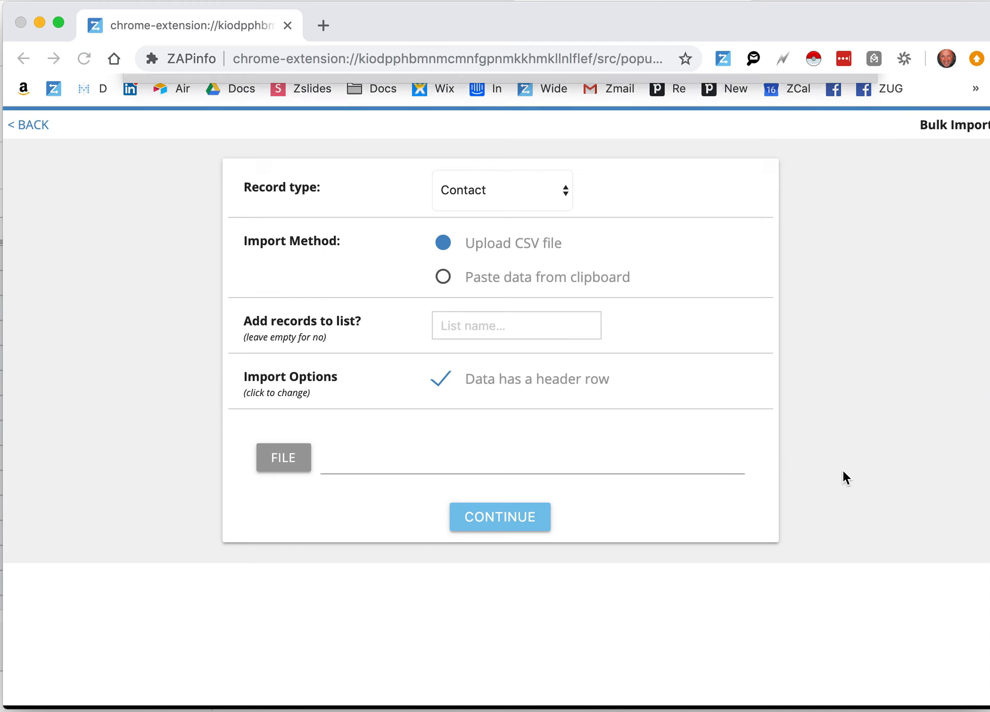
{"action": "left_click", "coordinate": [519, 517]}
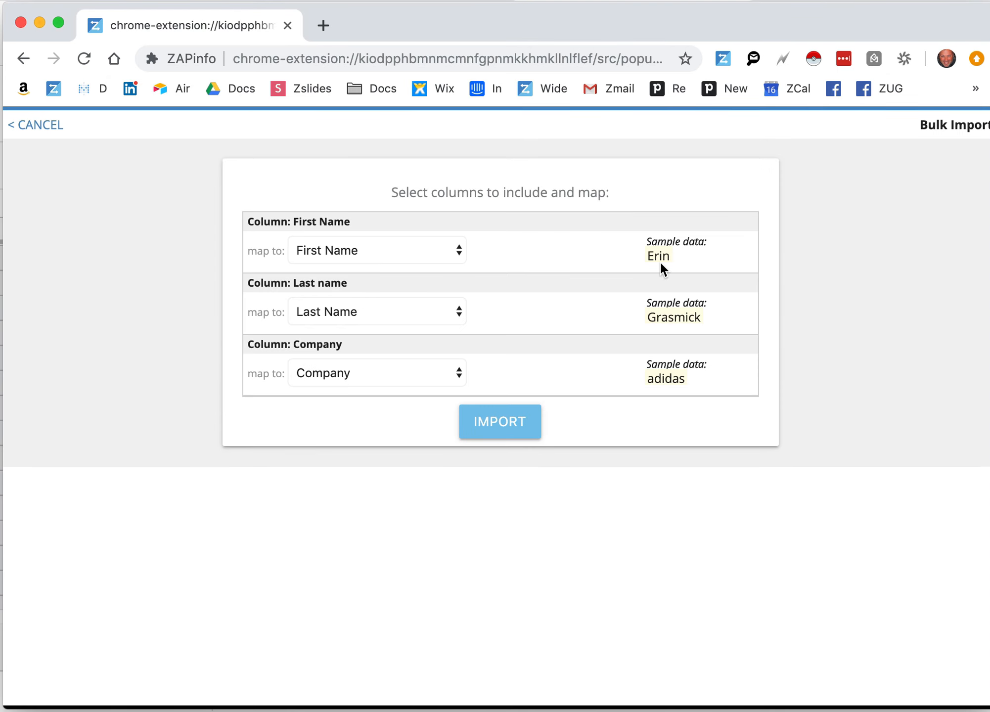
{"action": "left_click", "coordinate": [47, 129]}
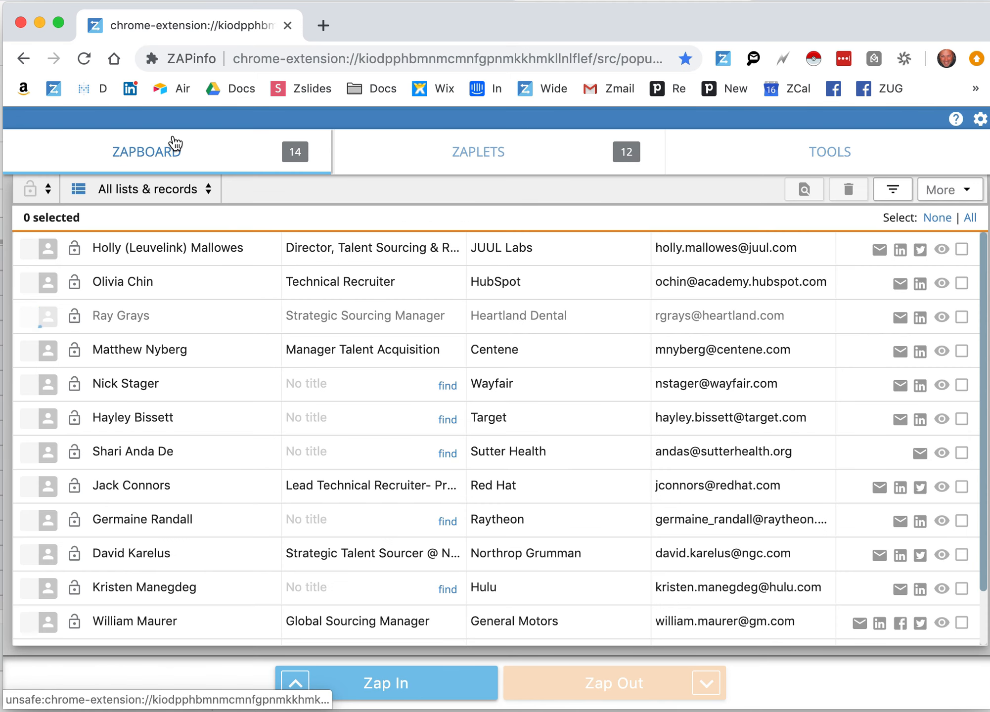